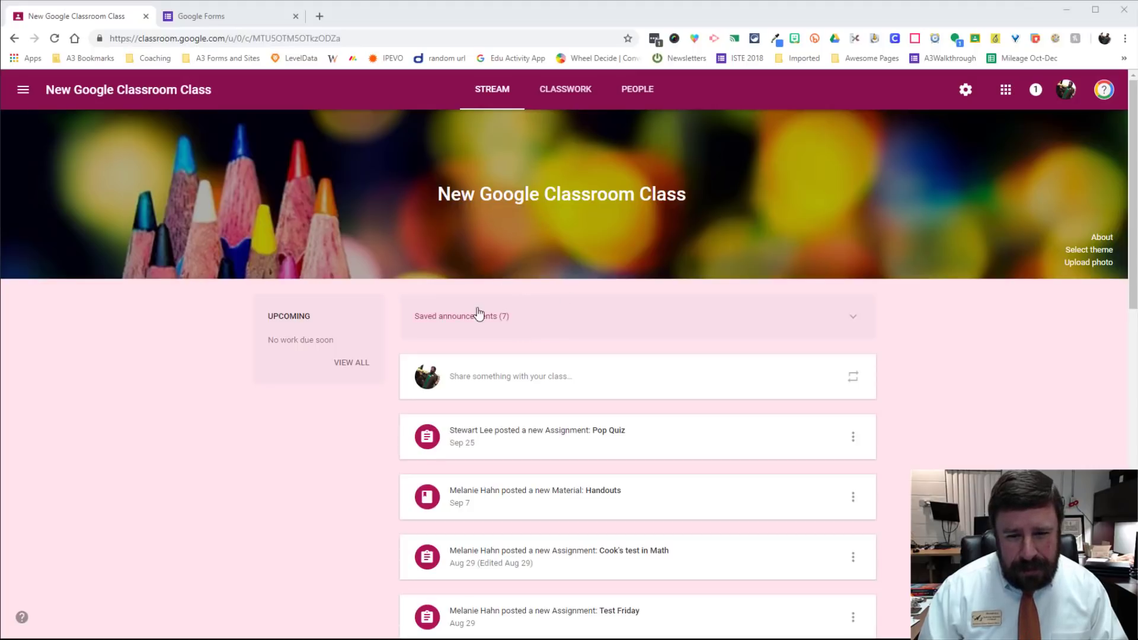
# Step: Start a new quiz assignment from the Classwork page and title it Test Quiz
pyautogui.click(568, 94)
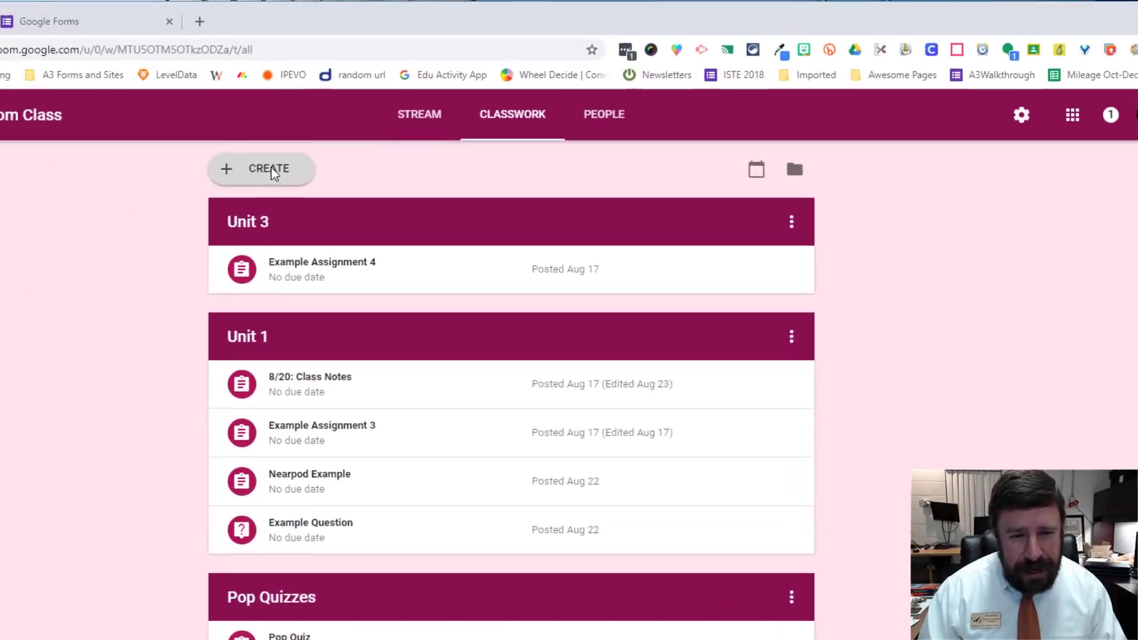
pyautogui.click(375, 134)
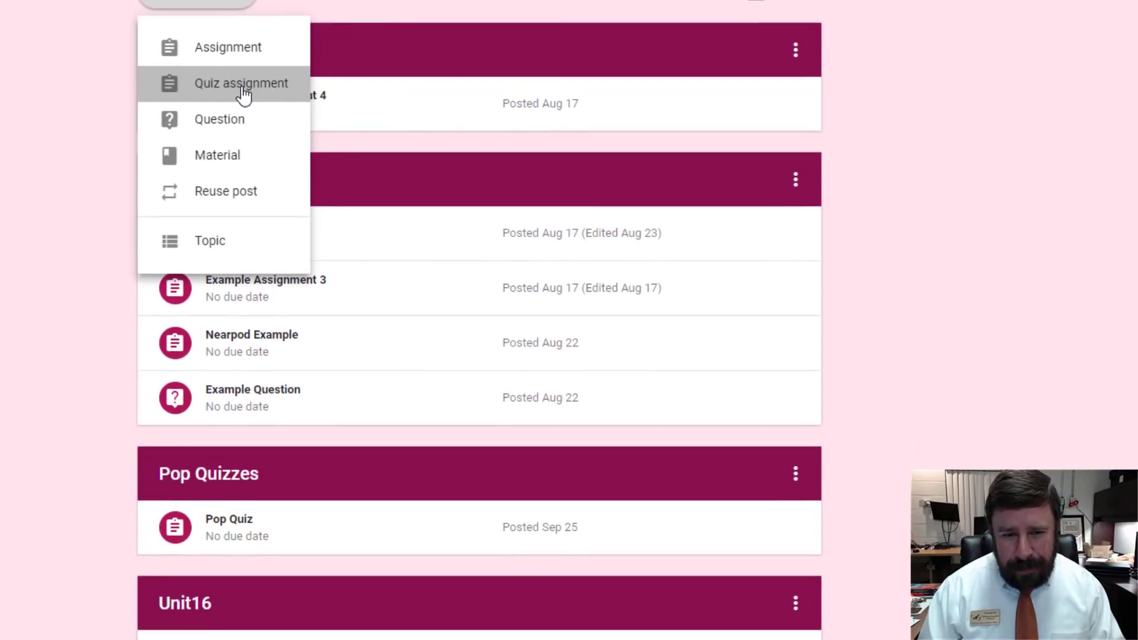
pyautogui.click(243, 287)
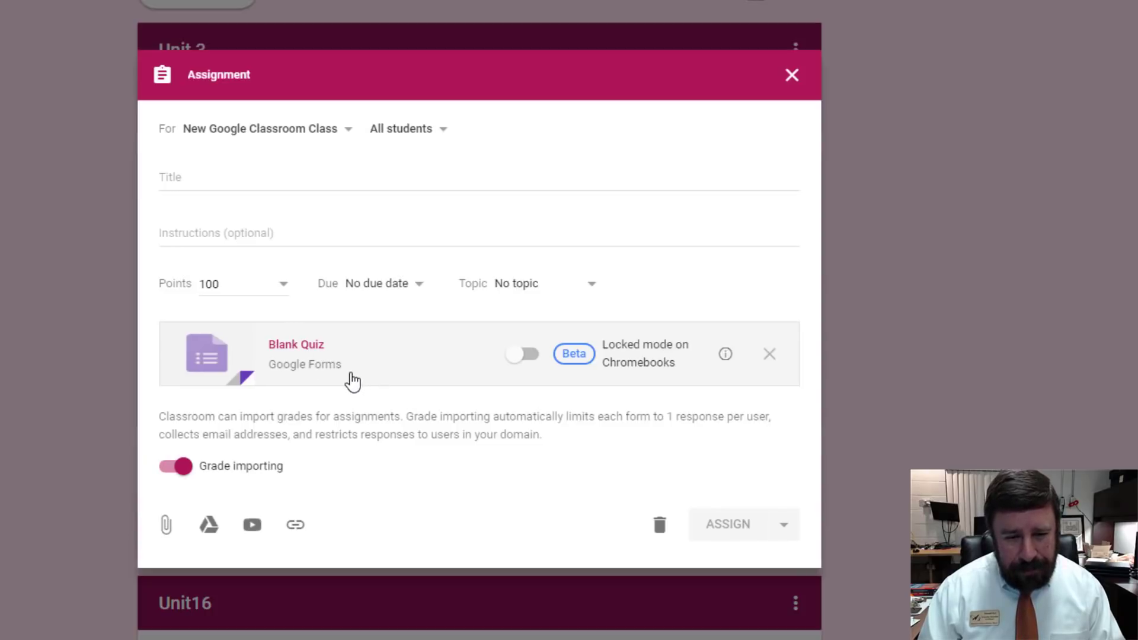
pyautogui.click(279, 174)
pyautogui.write('Test Quiz')
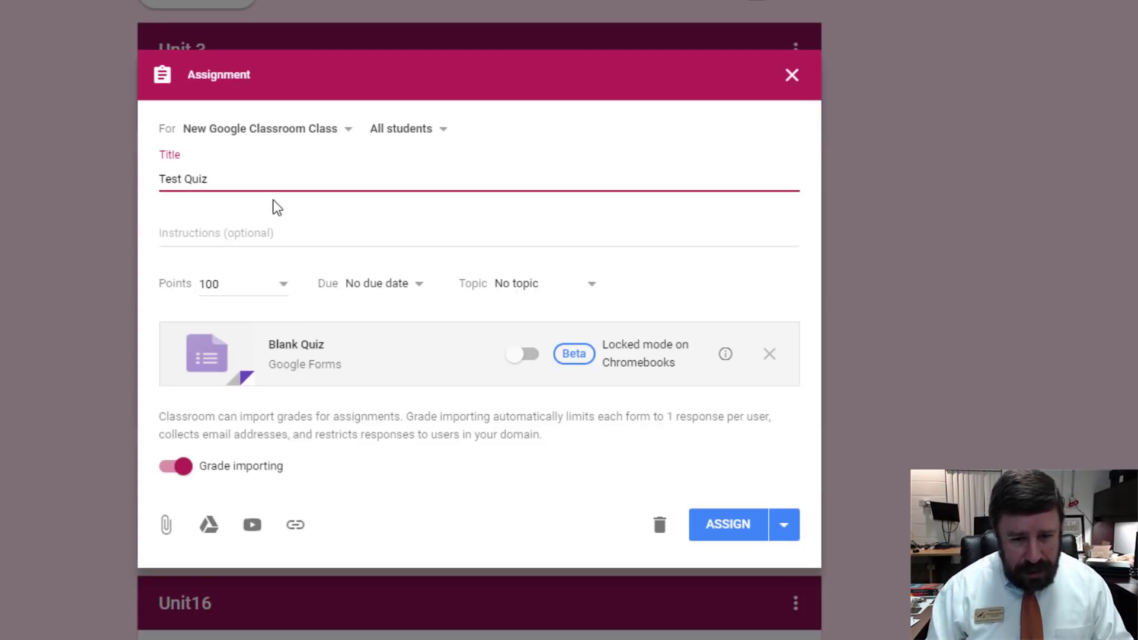
# Step: Add the instructions 'Stuff', set the topic to Pop Quizzes, and turn on Chromebook locked mode
pyautogui.click(263, 229)
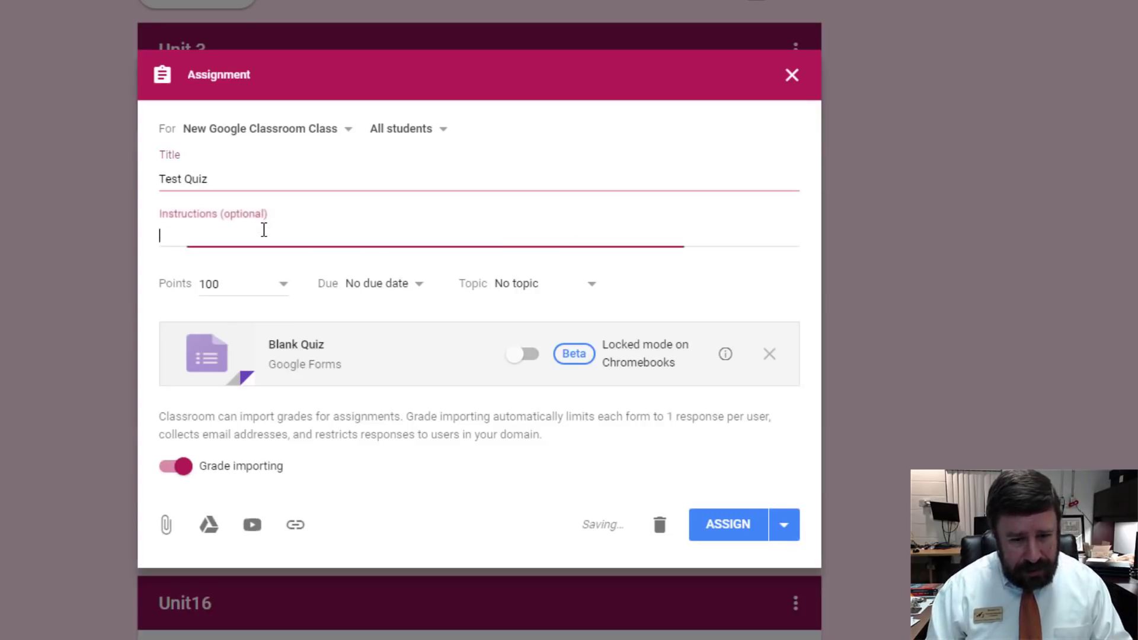
pyautogui.write('Stuff')
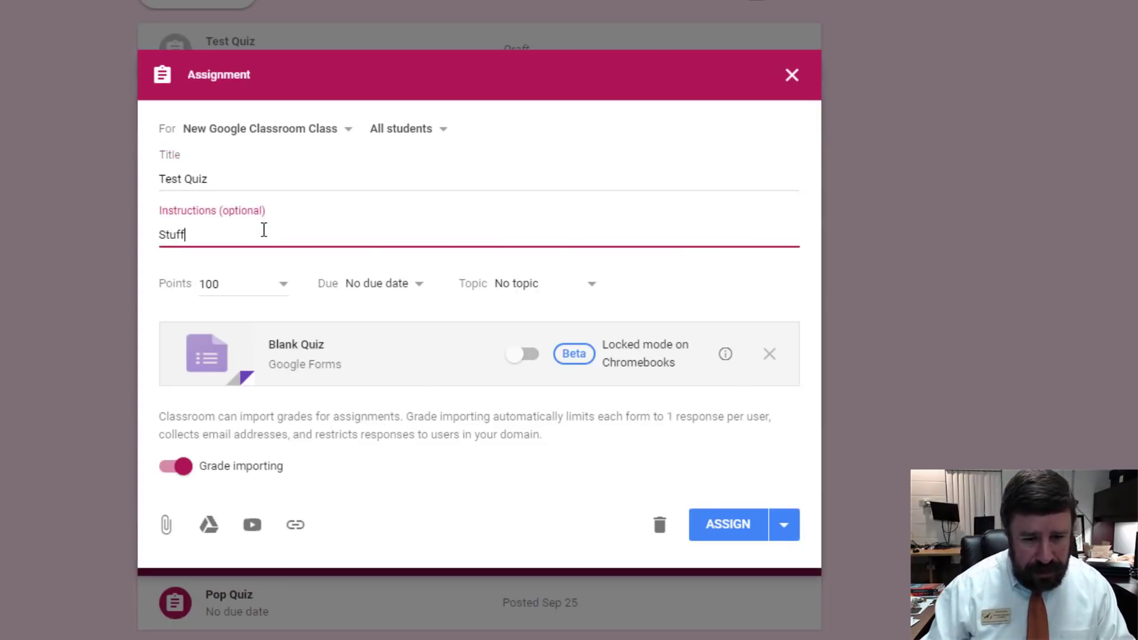
pyautogui.click(525, 284)
pyautogui.click(536, 396)
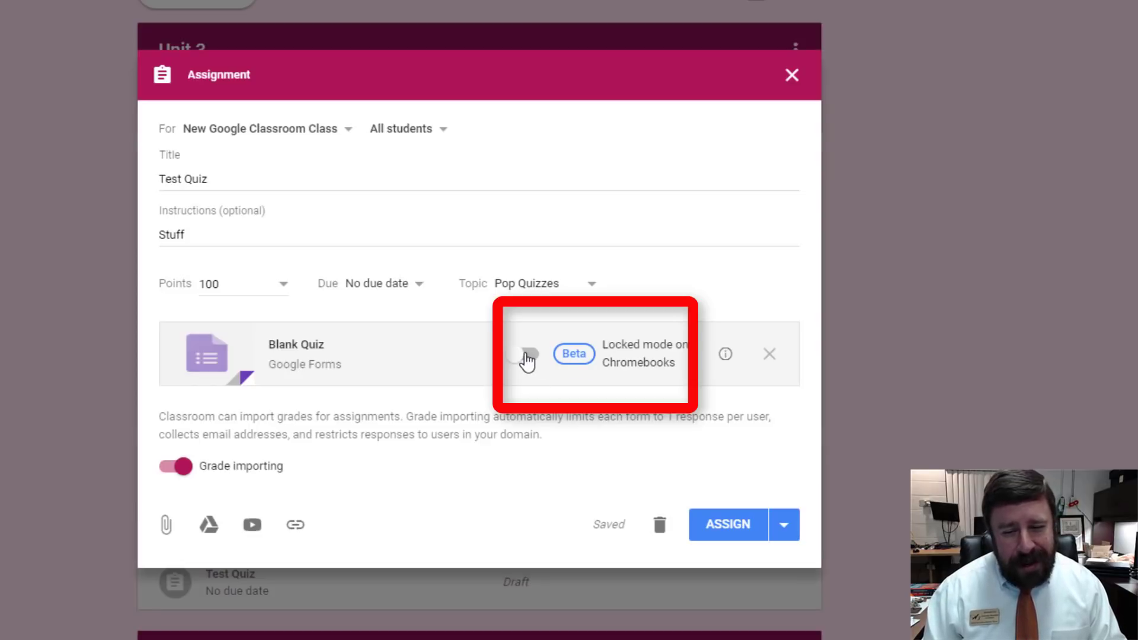
pyautogui.click(527, 356)
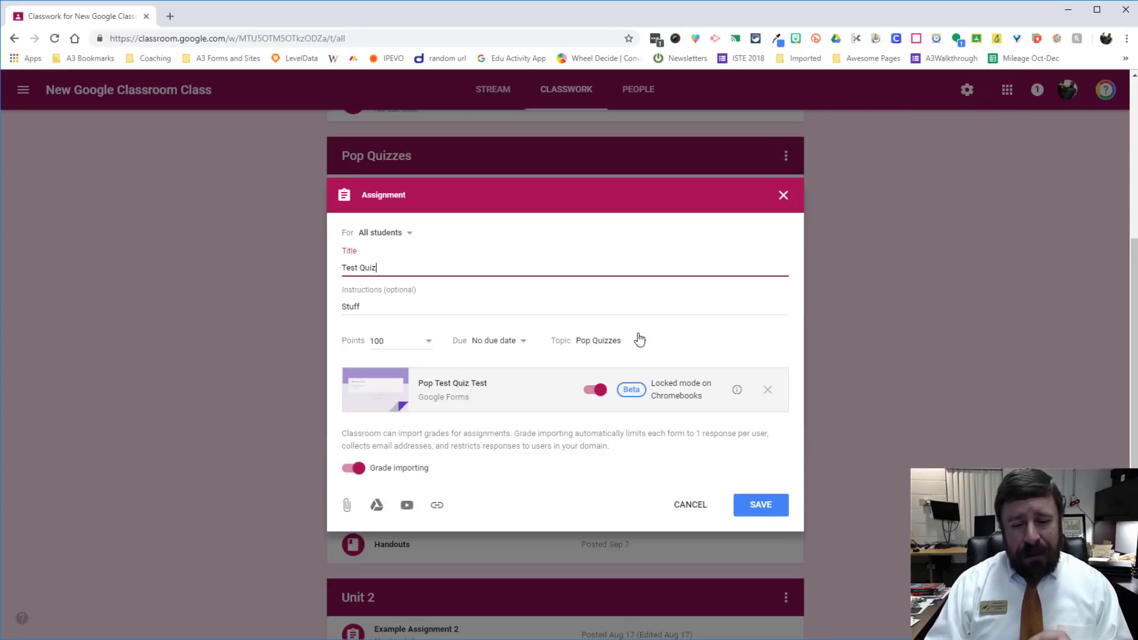
# Step: Switch locked mode off for Test Quiz and save the assignment
pyautogui.click(462, 386)
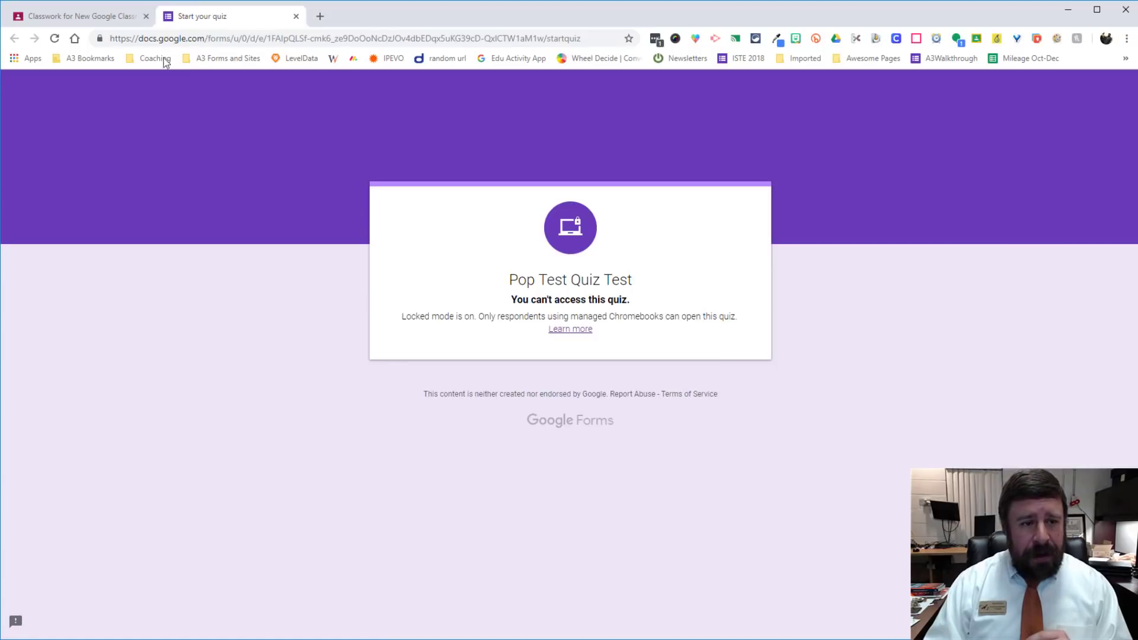
pyautogui.click(113, 15)
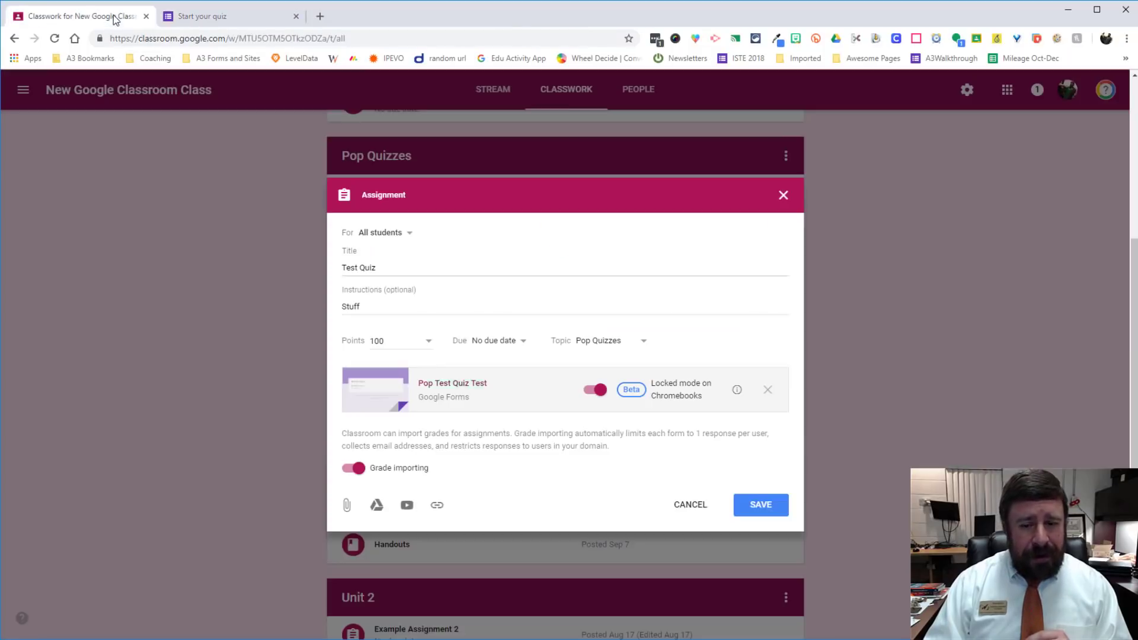
pyautogui.click(594, 390)
pyautogui.click(745, 505)
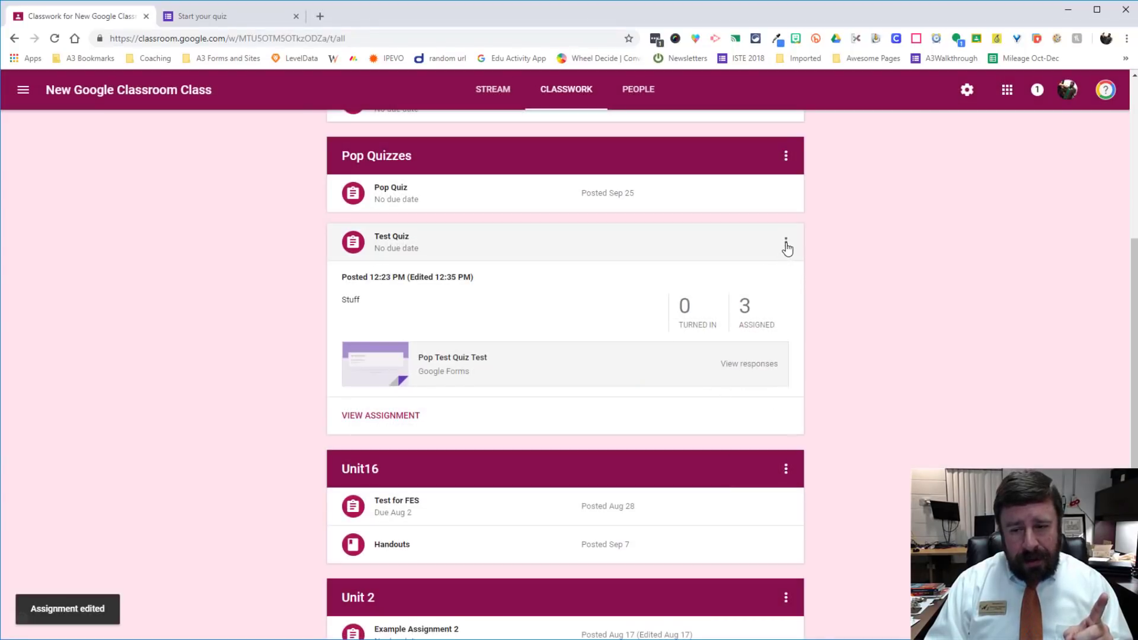
# Step: Reopen Test Quiz for editing and open its Pop Test Quiz Test form showing the 2+2 question
pyautogui.click(786, 243)
pyautogui.click(740, 278)
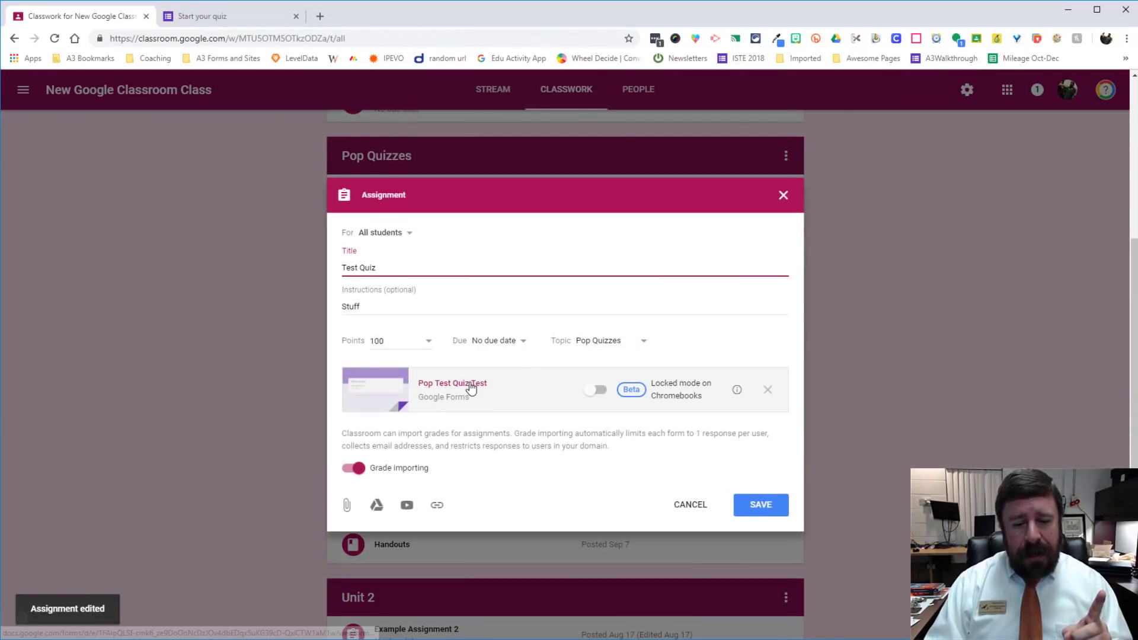
pyautogui.click(471, 386)
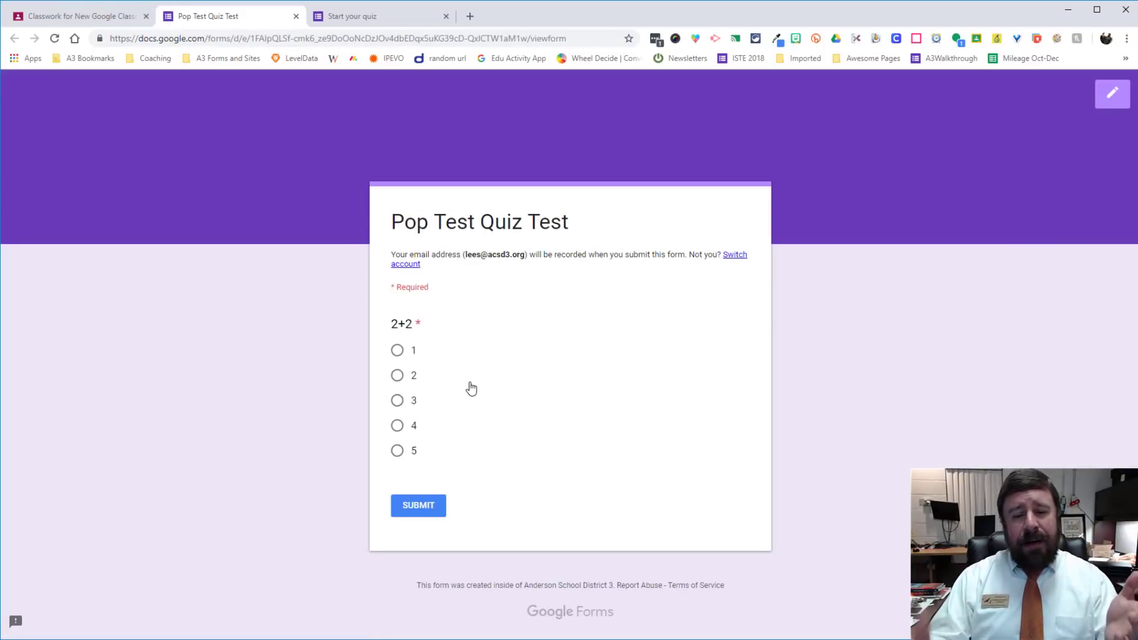
# Step: Open the quiz form in the Forms editor, then return to the Test Quiz draft in Classroom
pyautogui.click(1117, 97)
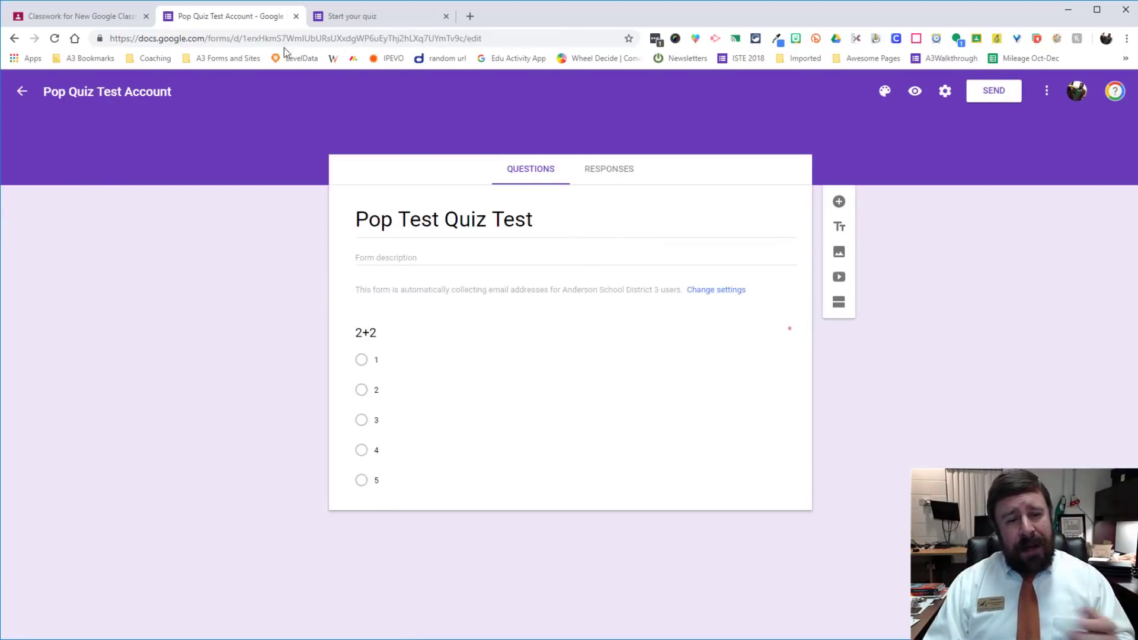
pyautogui.click(91, 15)
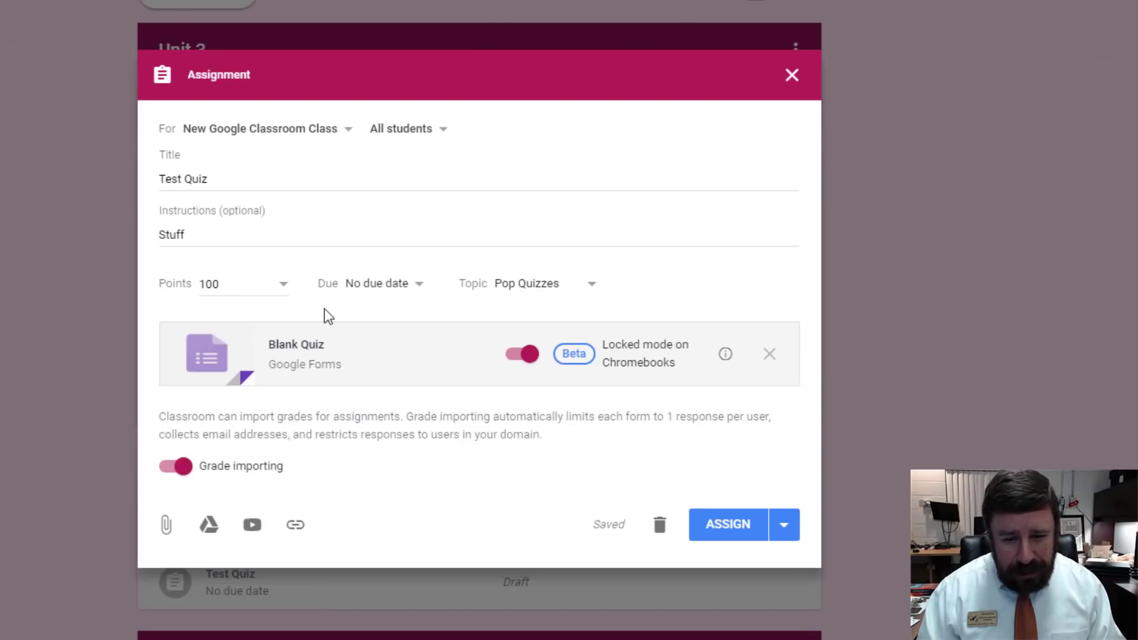
# Step: Assign the Test Quiz assignment to students
pyautogui.click(717, 528)
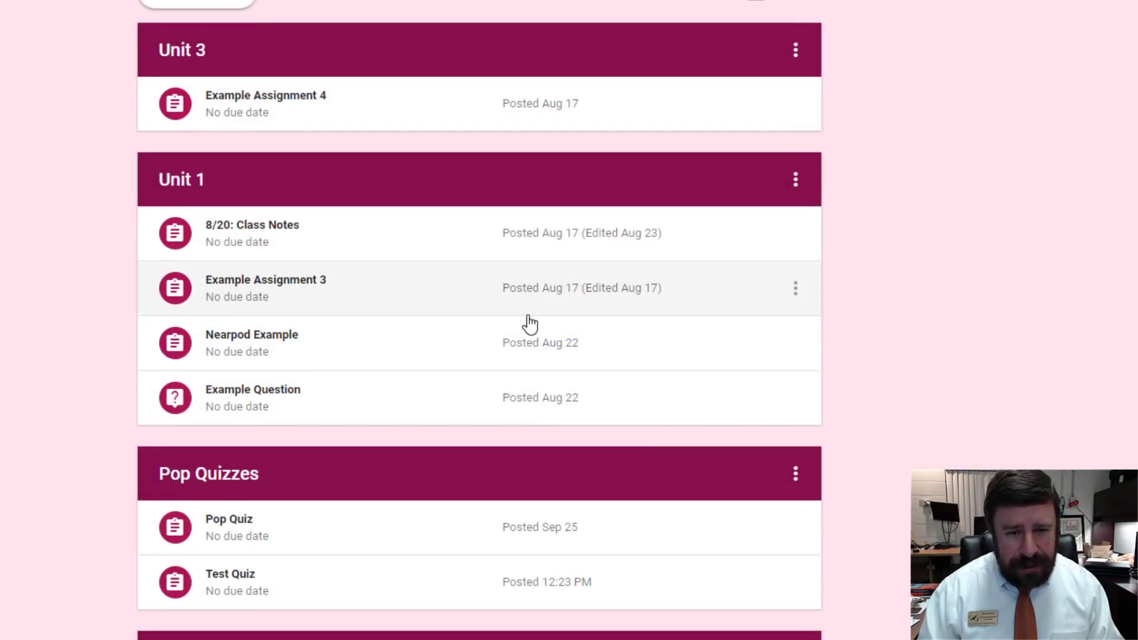
pyautogui.scroll(-7, 422, 325)
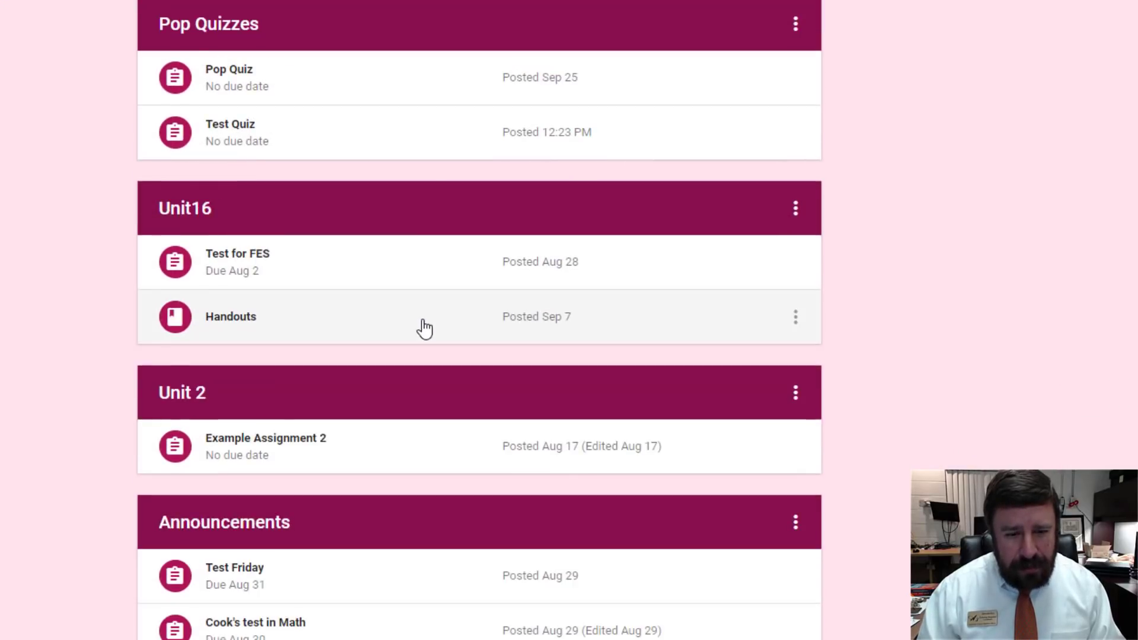
pyautogui.scroll(1, 421, 320)
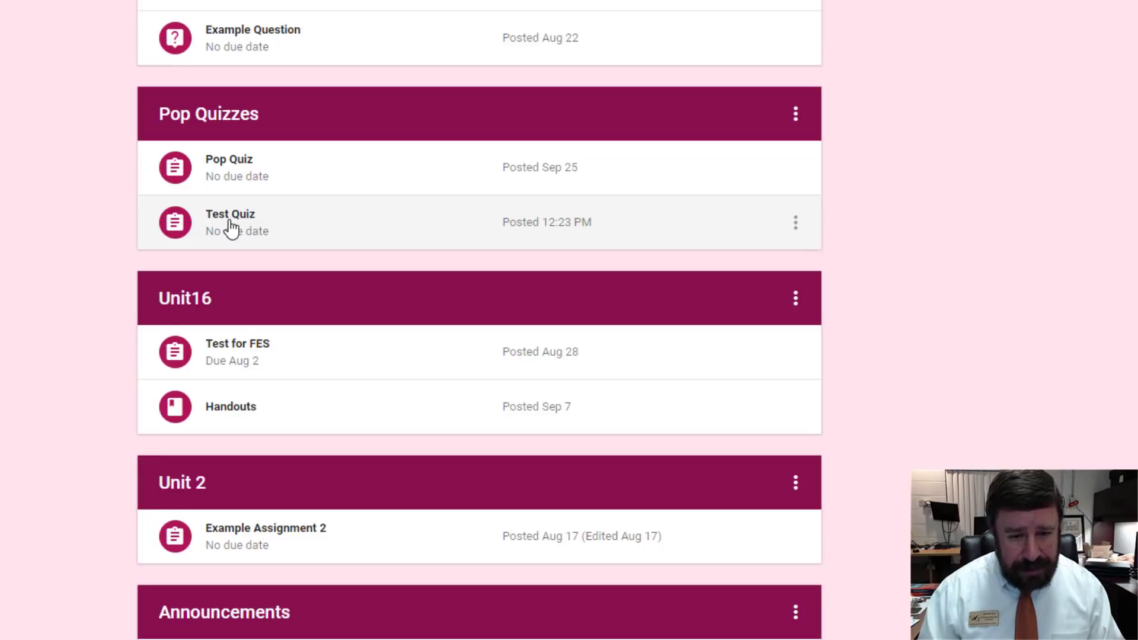
# Step: Reopen the Test Quiz post for editing and switch to the Google Forms home page
pyautogui.click(231, 229)
pyautogui.click(228, 227)
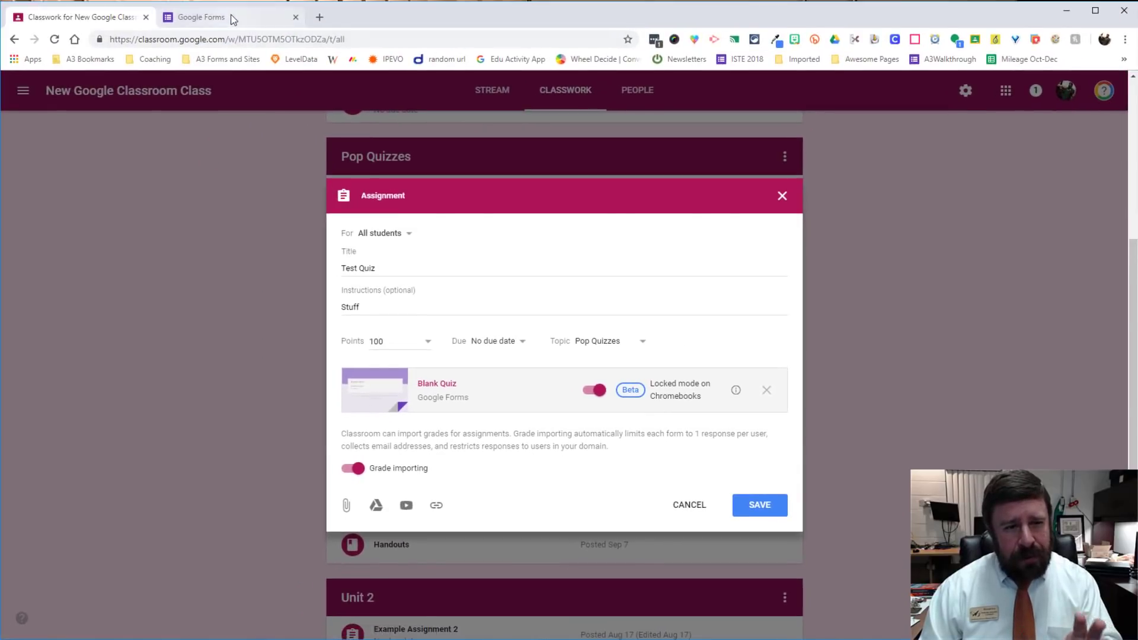
pyautogui.click(233, 18)
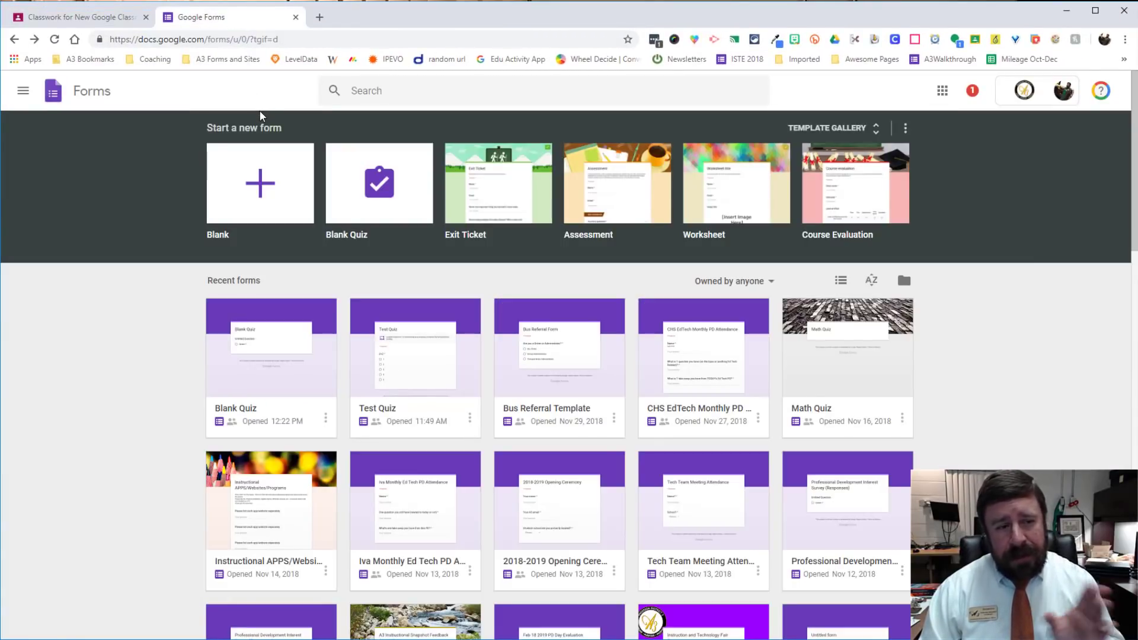
# Step: Open the Blank Quiz form from Recent forms in the Forms editor
pyautogui.click(943, 90)
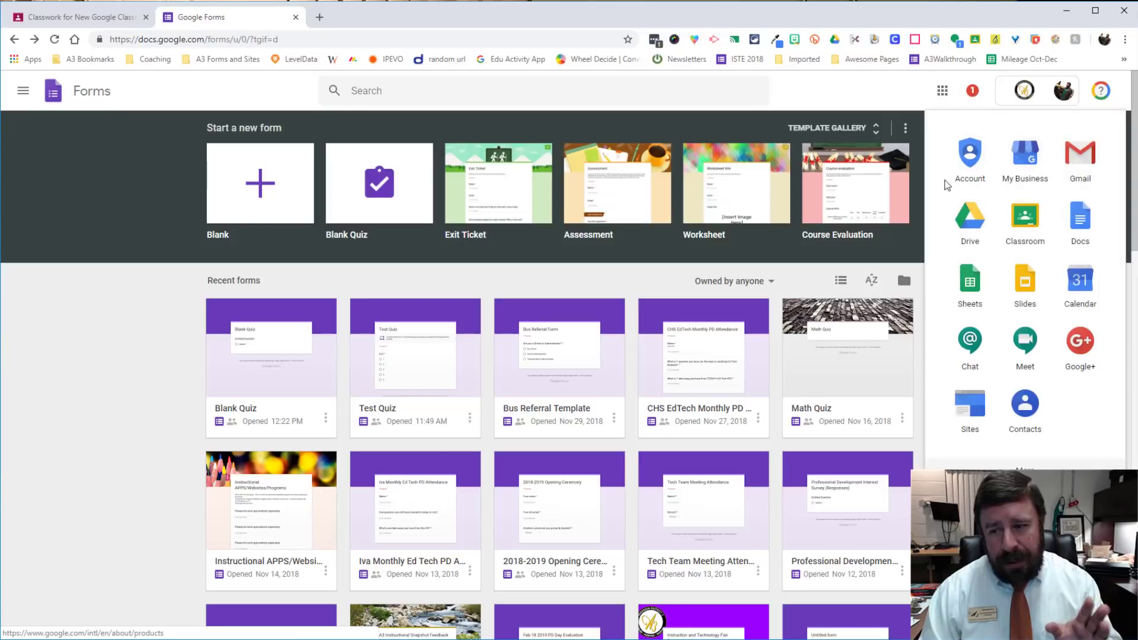
pyautogui.scroll(-5, 1021, 418)
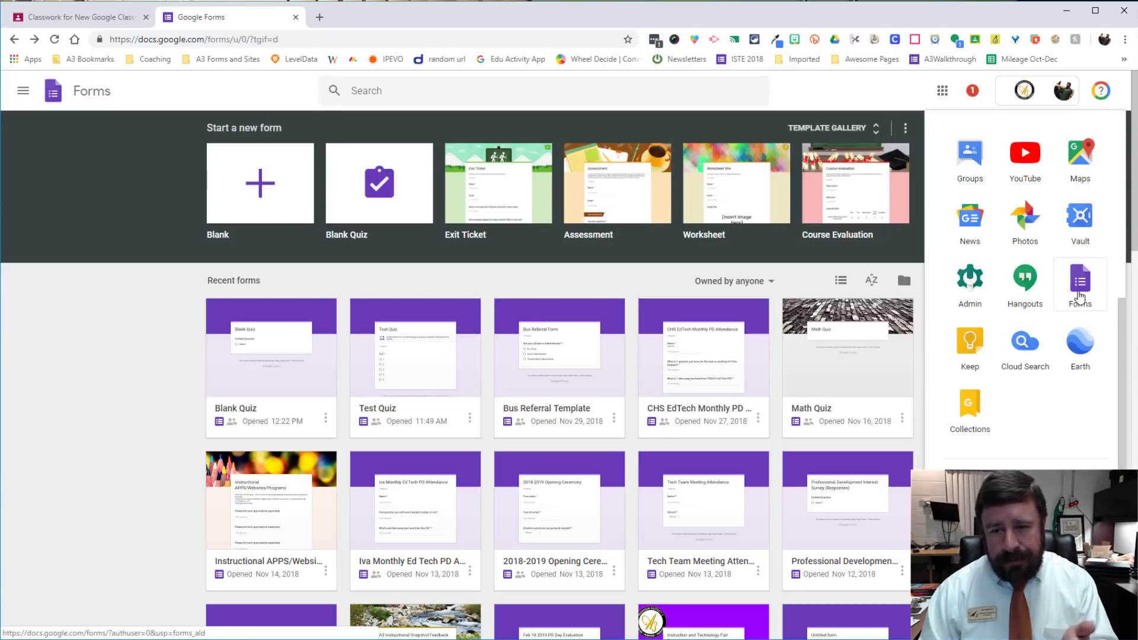
pyautogui.click(106, 386)
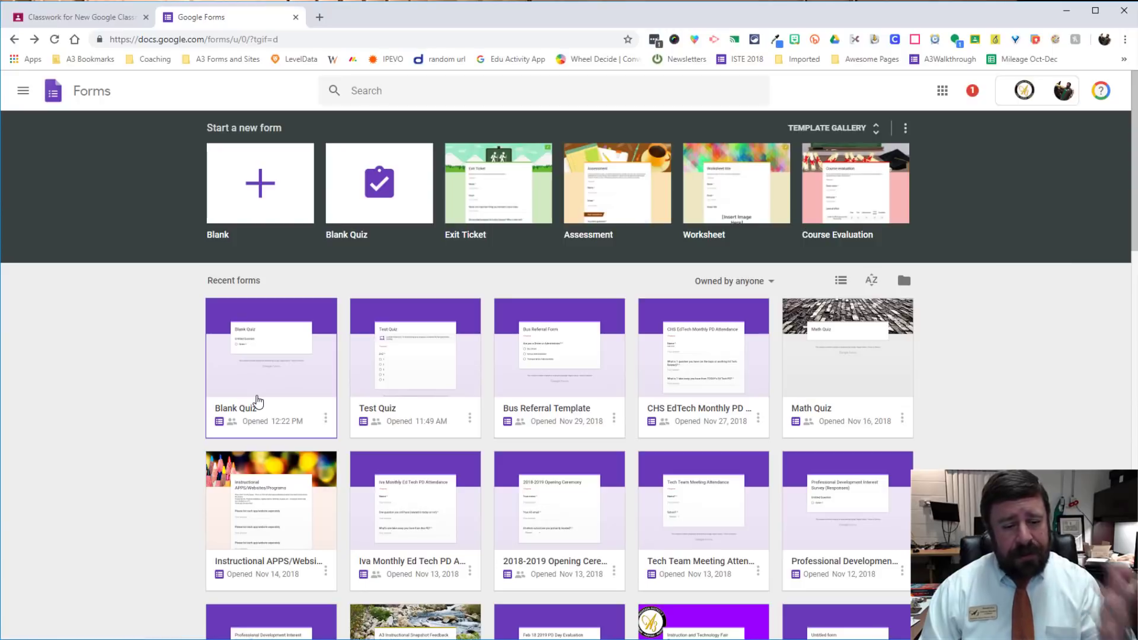
pyautogui.click(258, 401)
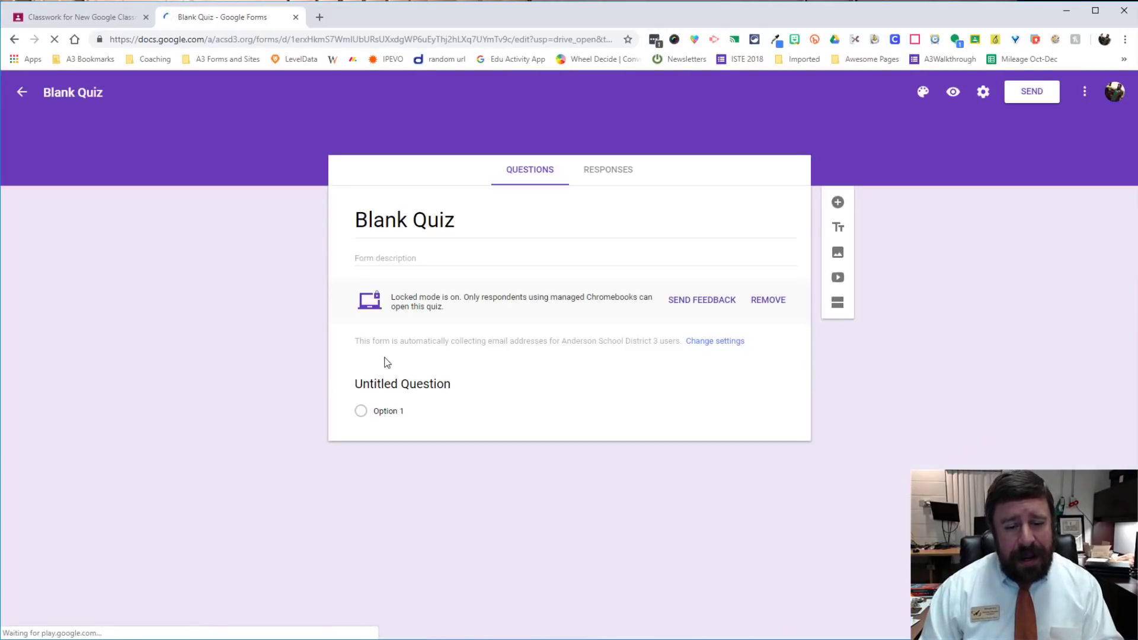
# Step: Rename the quiz title from Blank Quiz to 'Pop Test Quiz Test', fixing the typo
pyautogui.click(427, 220)
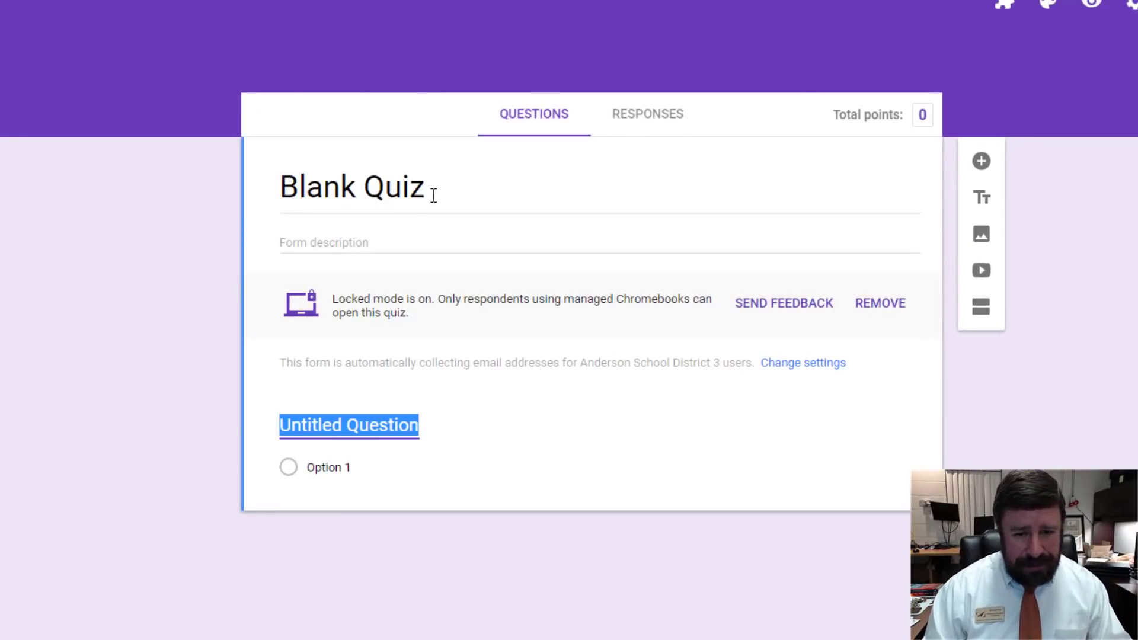
pyautogui.click(293, 181)
pyautogui.write('P')
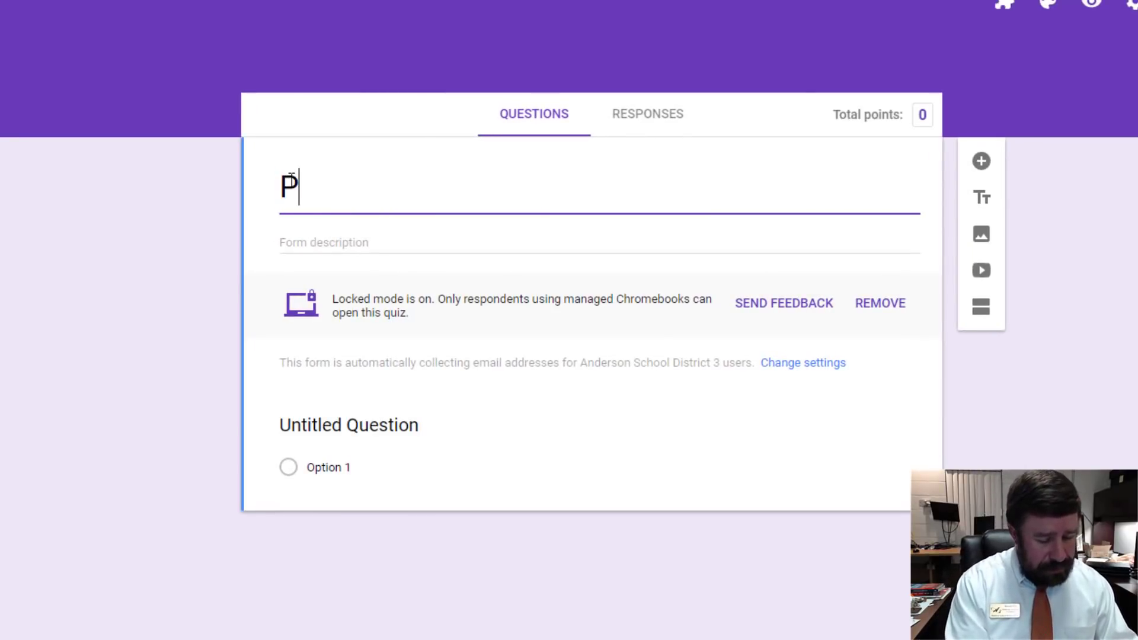
pyautogui.write('op Test Quiz Tewst')
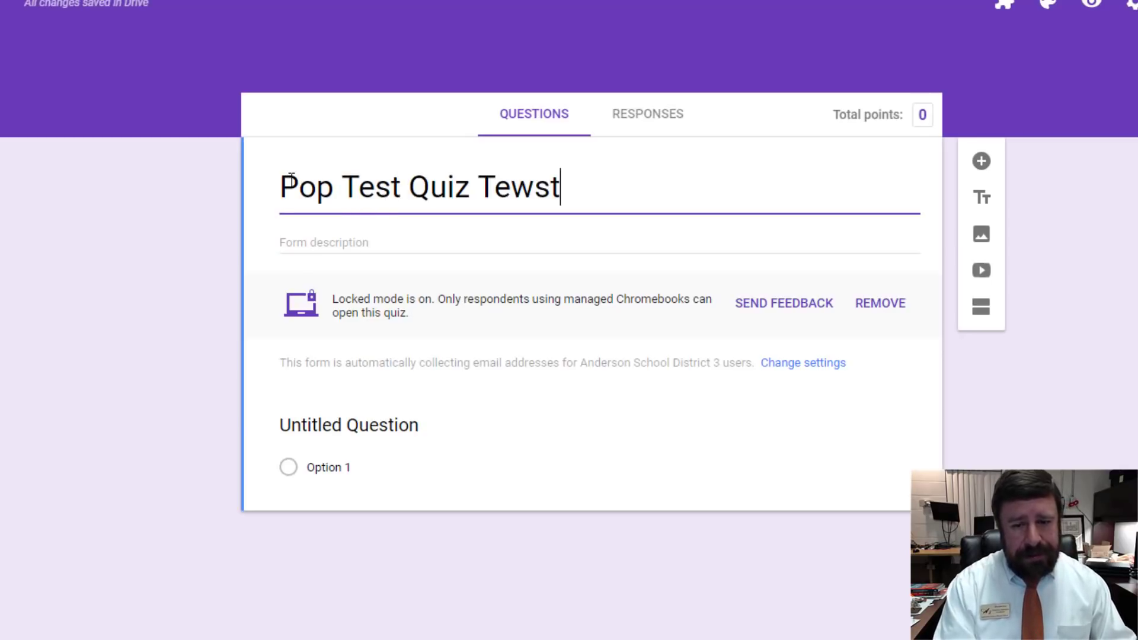
pyautogui.press('Home')
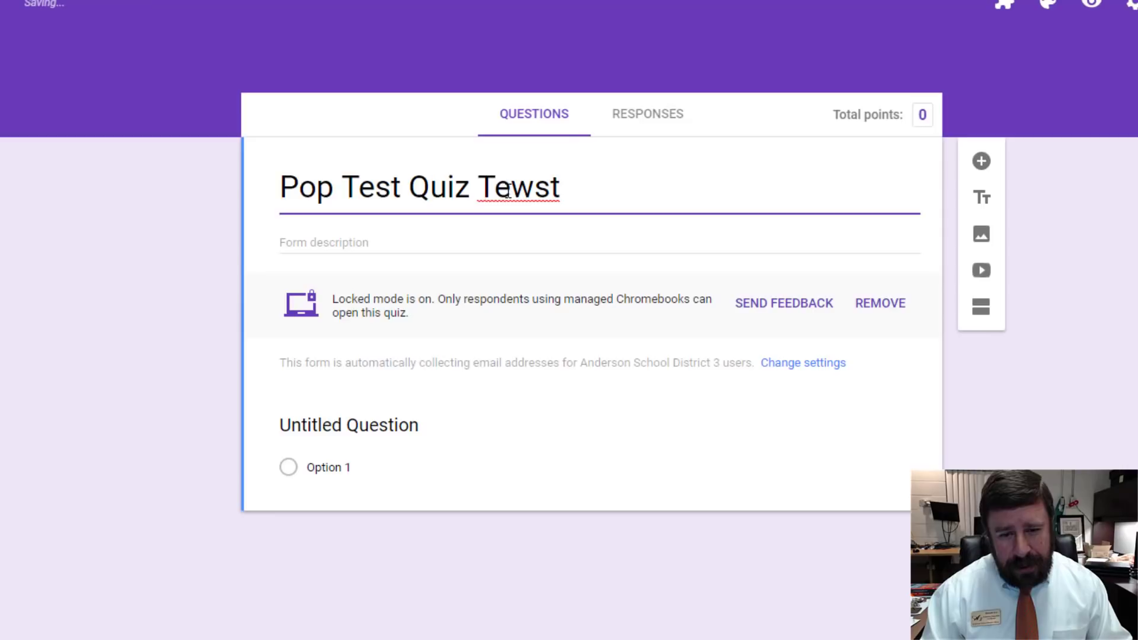
pyautogui.moveTo(511, 189); pyautogui.dragTo(528, 190)
pyautogui.press('BackSpace')
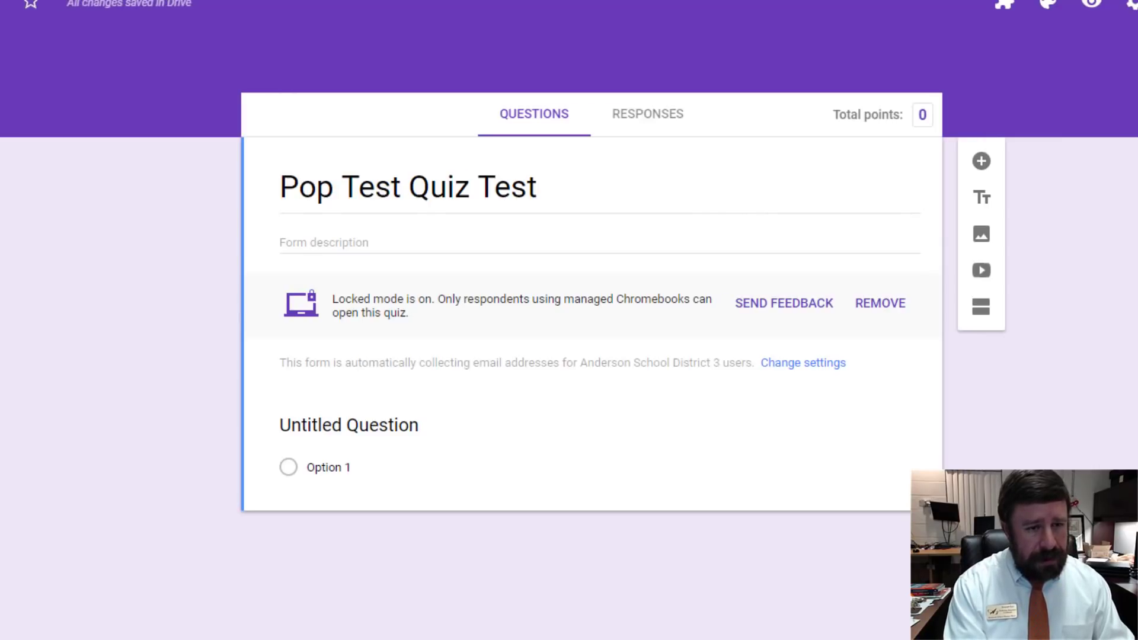
# Step: Make the first question '2+2' with answer options 1 through 5, and mark it required
pyautogui.click(342, 422)
pyautogui.write('2+2')
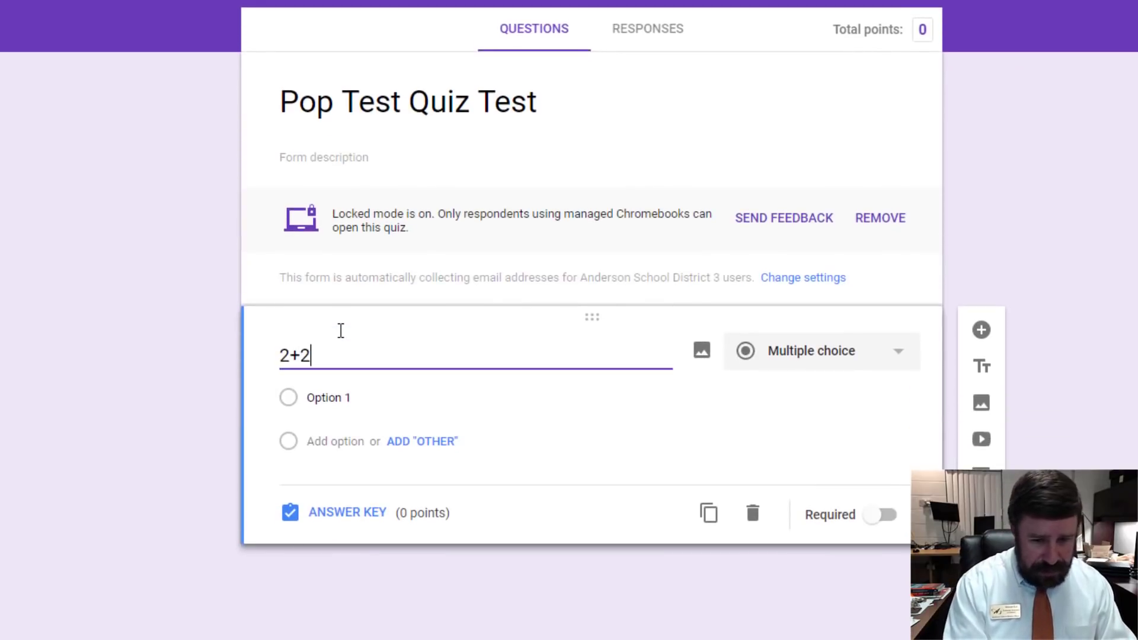
pyautogui.click(347, 397)
pyautogui.write('1')
pyautogui.click(382, 394)
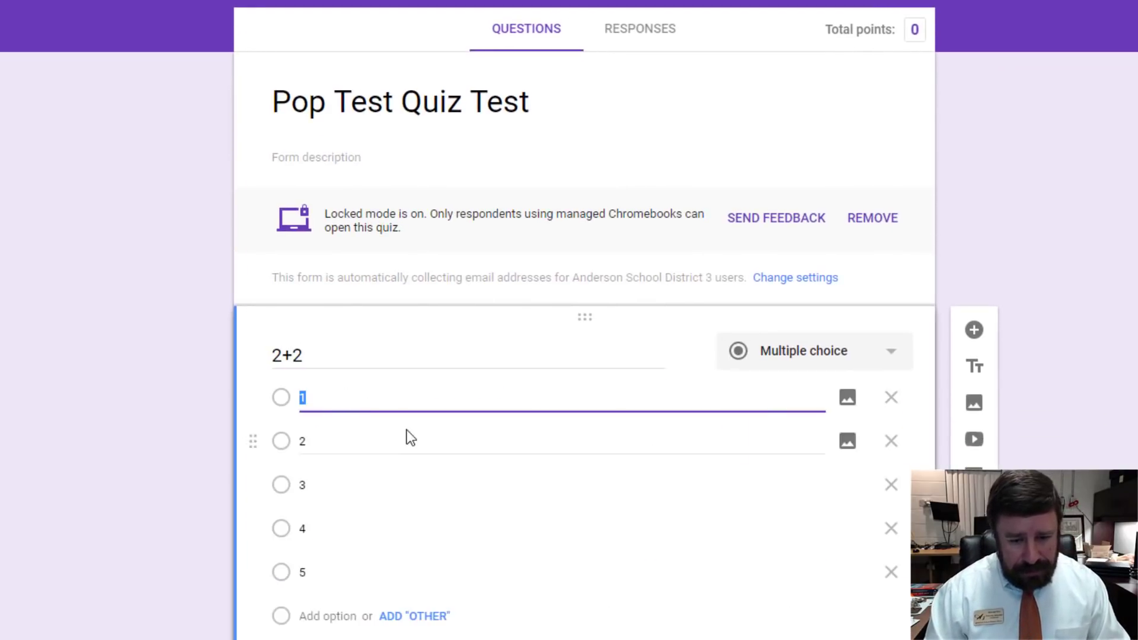
pyautogui.scroll(-1, 907, 525)
pyautogui.click(876, 622)
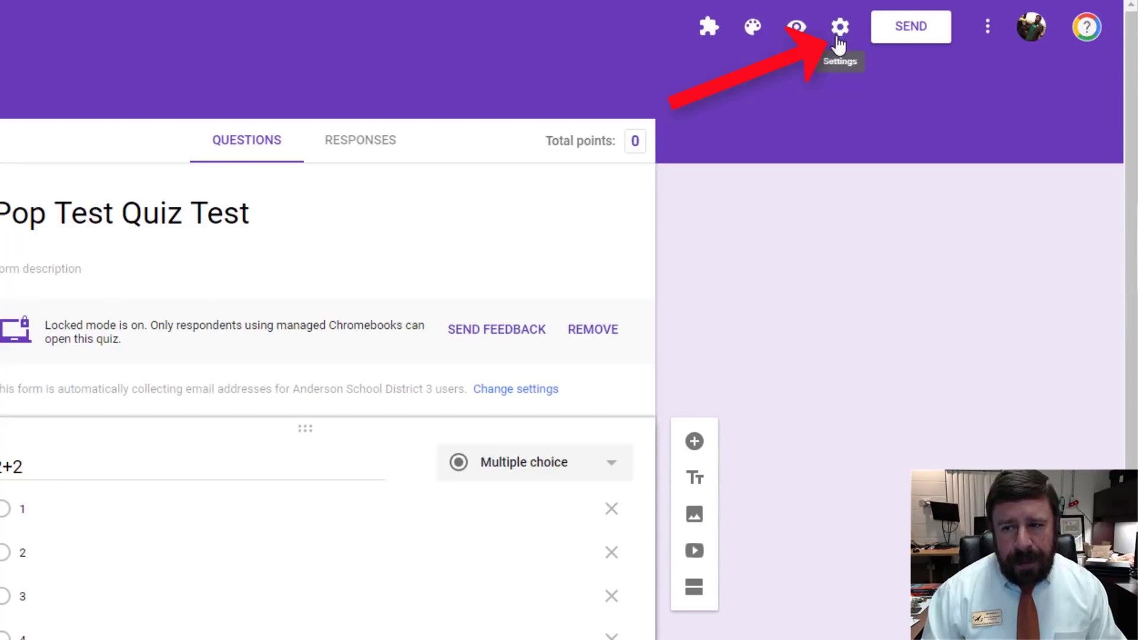
pyautogui.click(838, 35)
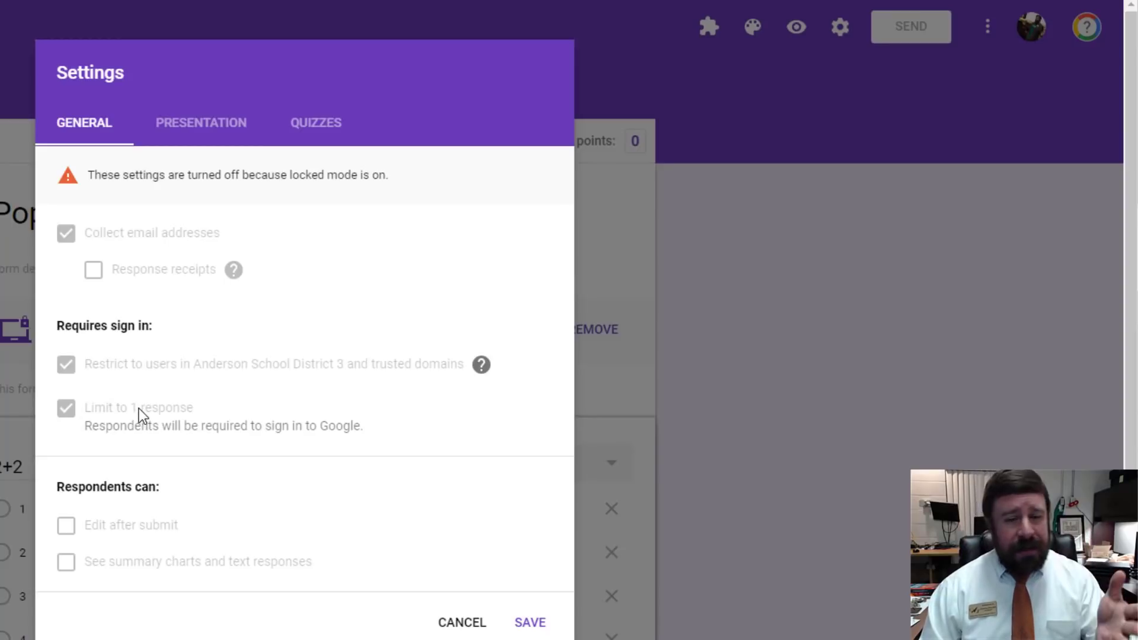
pyautogui.click(317, 128)
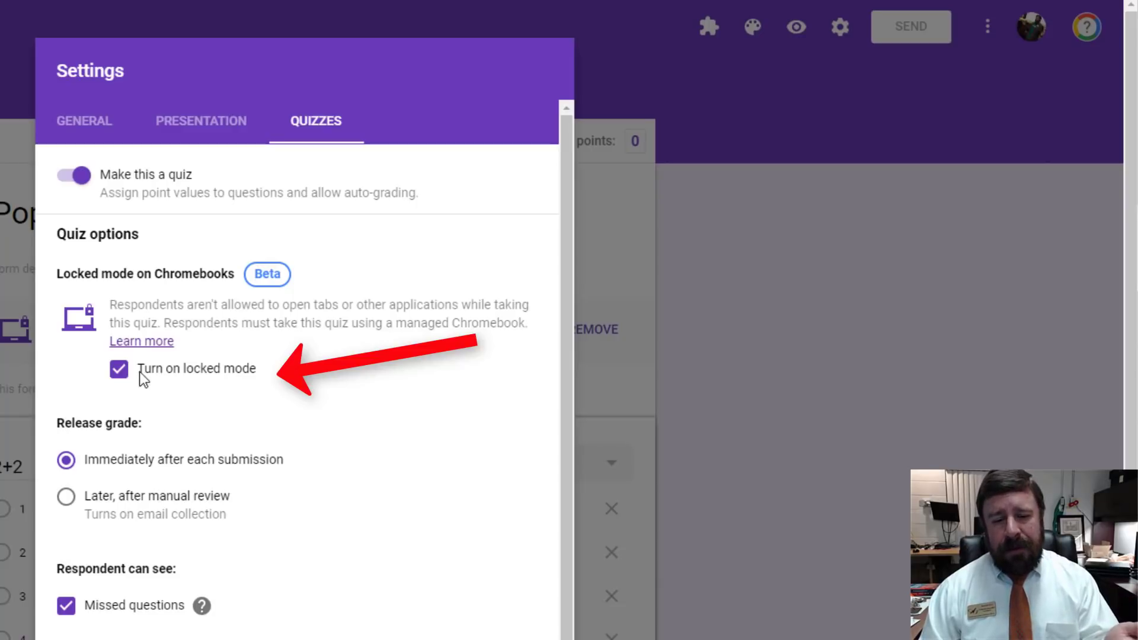
pyautogui.click(120, 373)
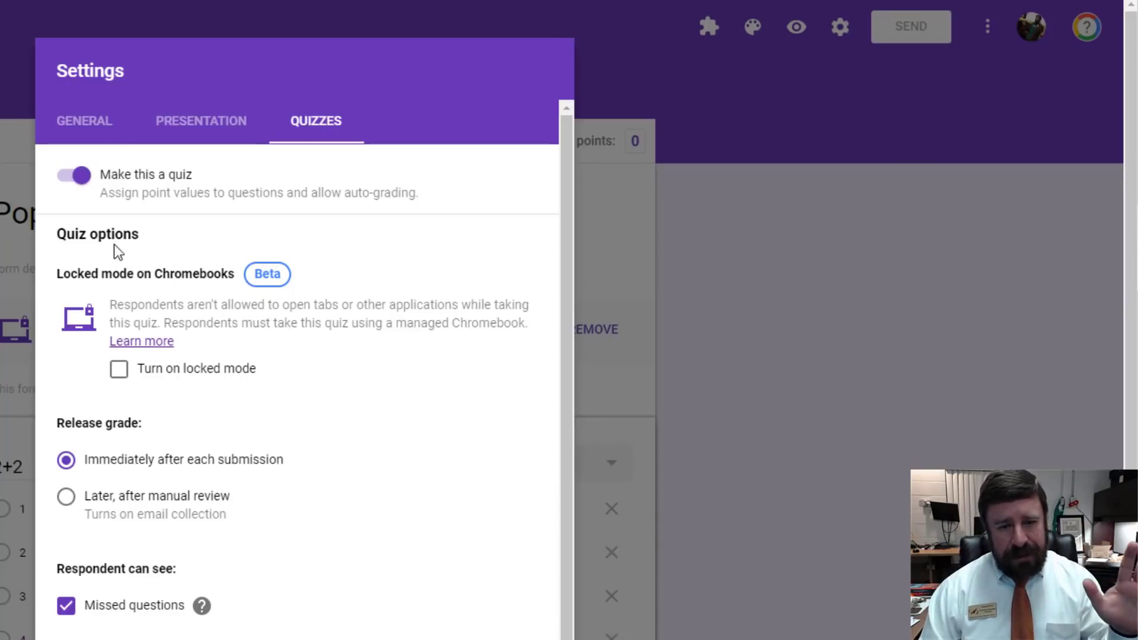
pyautogui.click(92, 124)
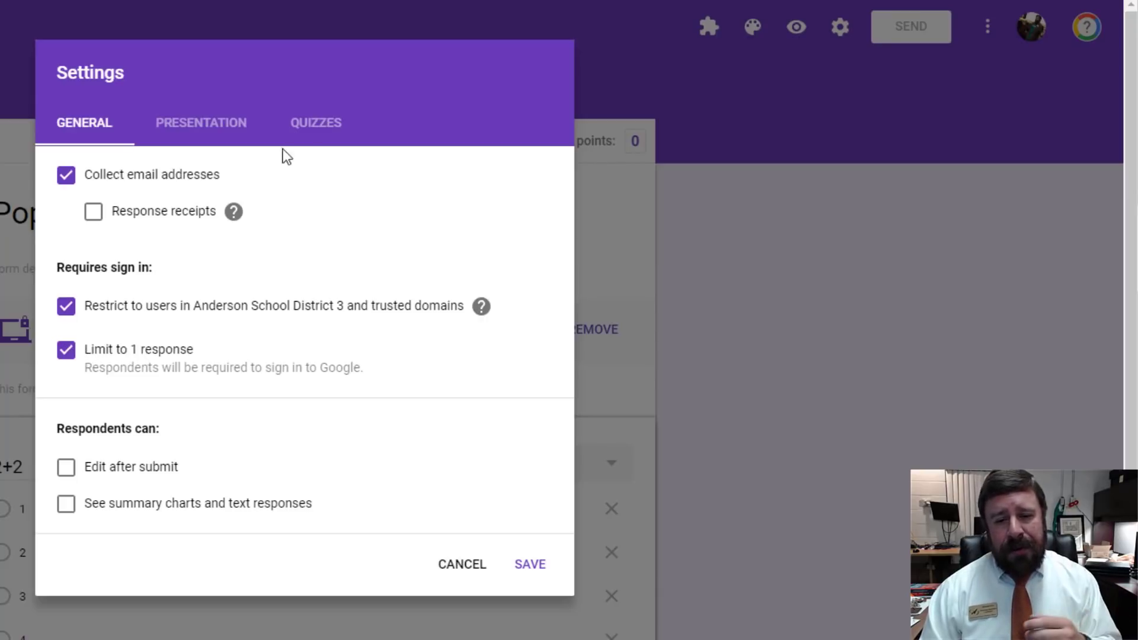
pyautogui.click(325, 126)
pyautogui.click(120, 370)
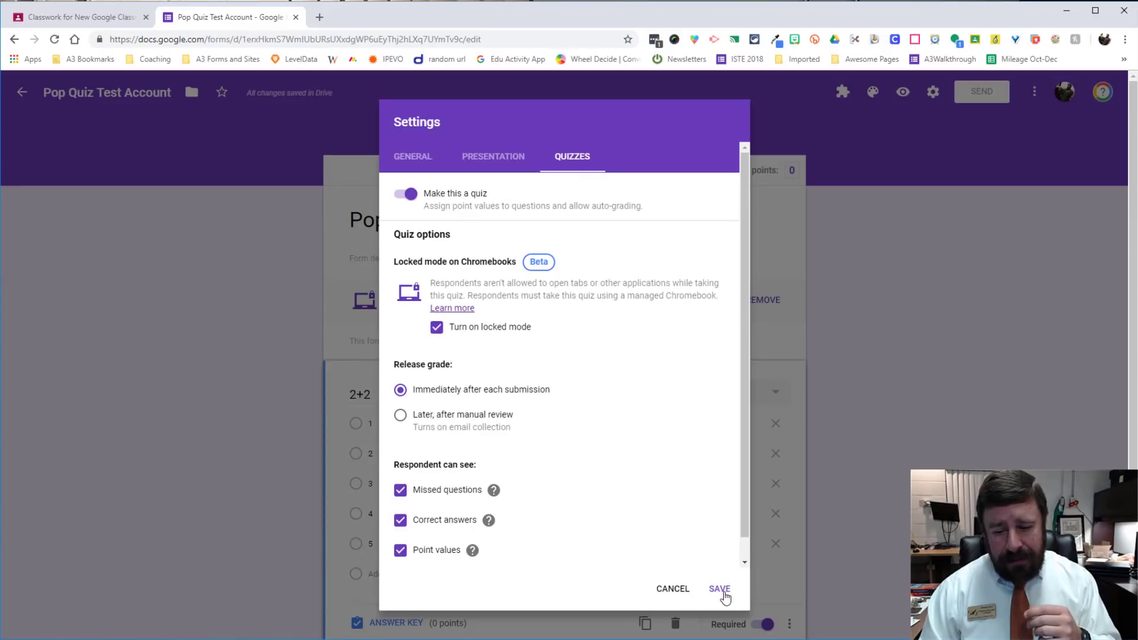
pyautogui.click(719, 589)
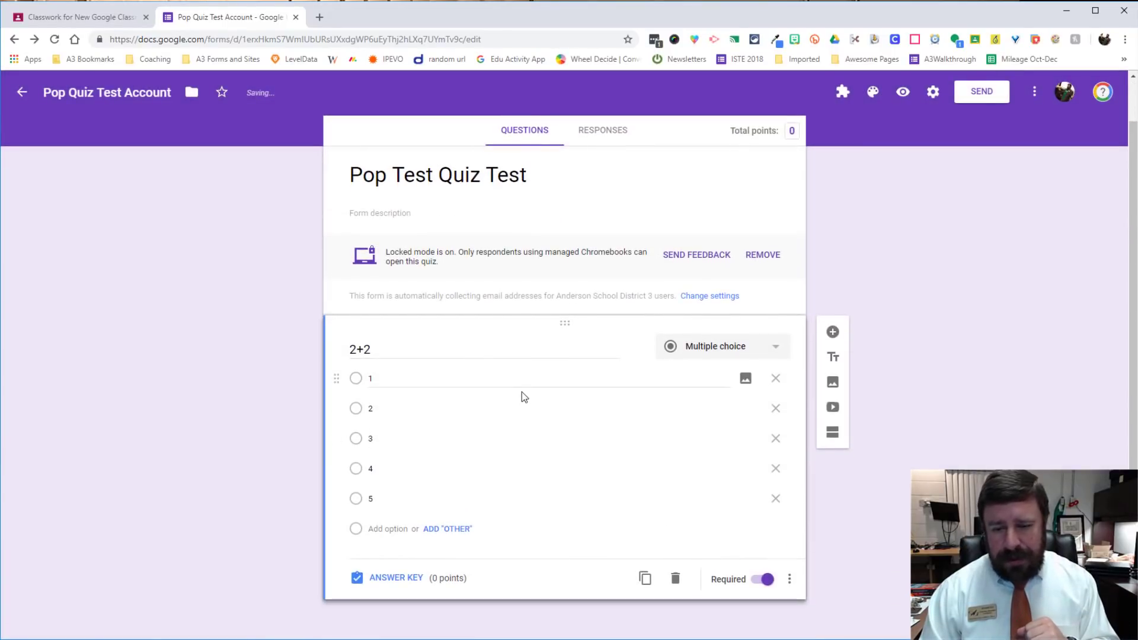
# Step: Save the edited Test Quiz assignment in the Classroom tab
pyautogui.scroll(1, 522, 393)
pyautogui.click(99, 17)
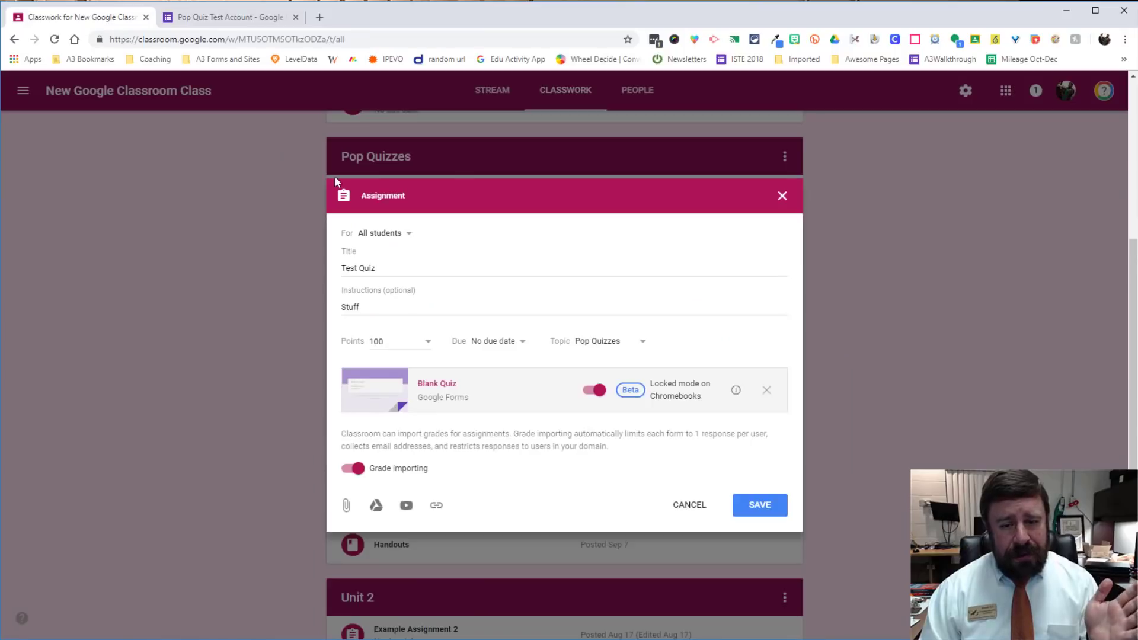
pyautogui.click(749, 507)
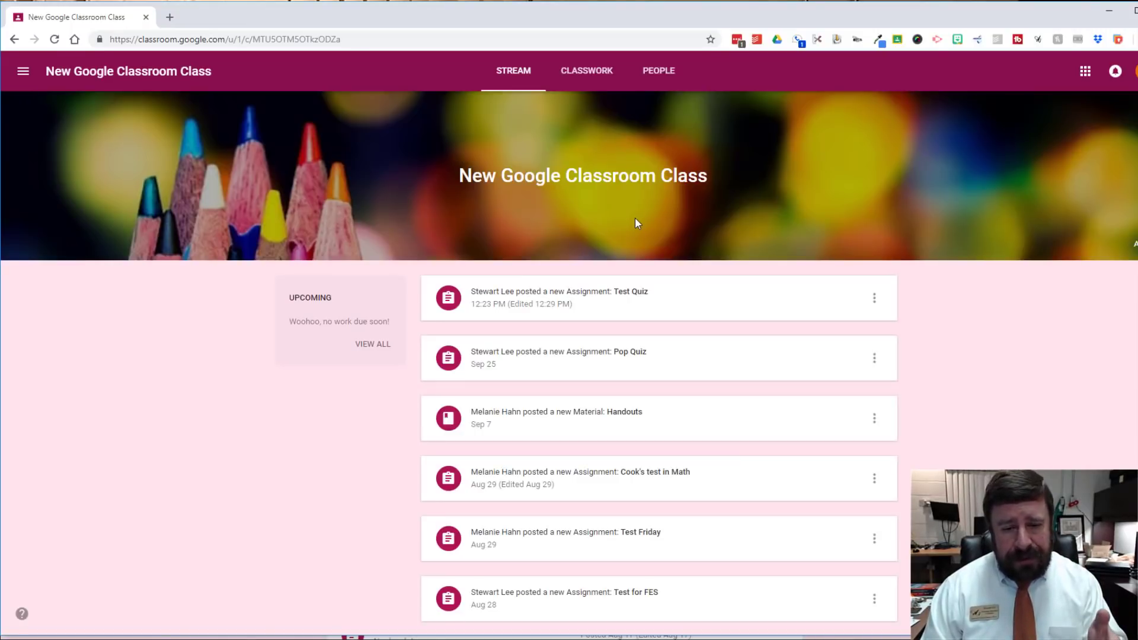
# Step: Expand Test Quiz under Pop Quizzes on the Classwork page to reveal its attached form
pyautogui.click(585, 80)
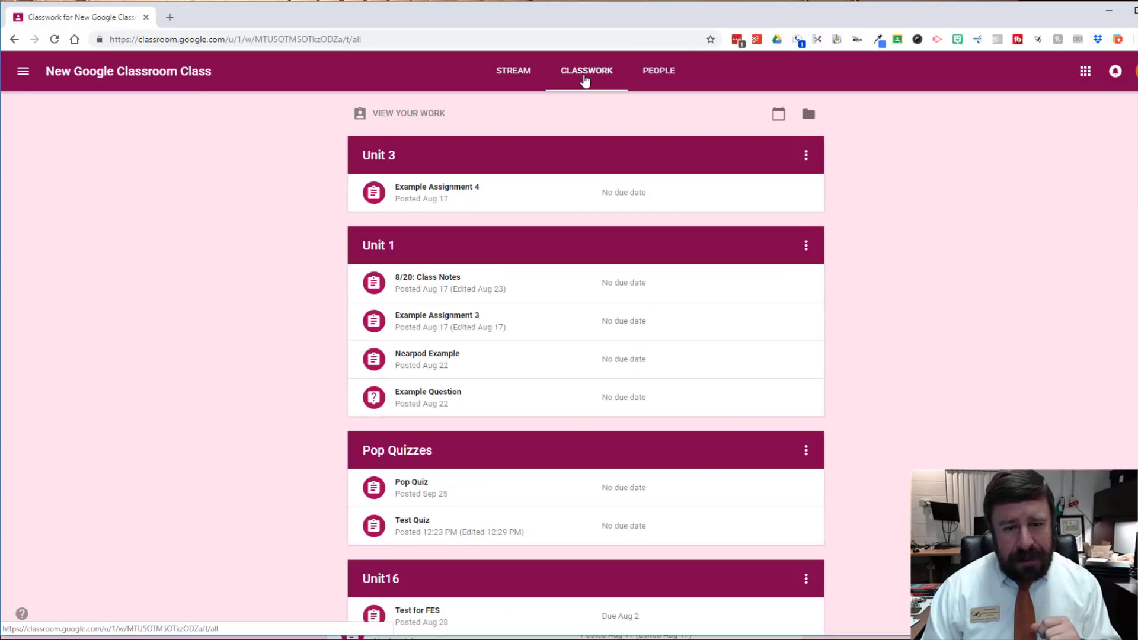
pyautogui.scroll(-5, 462, 285)
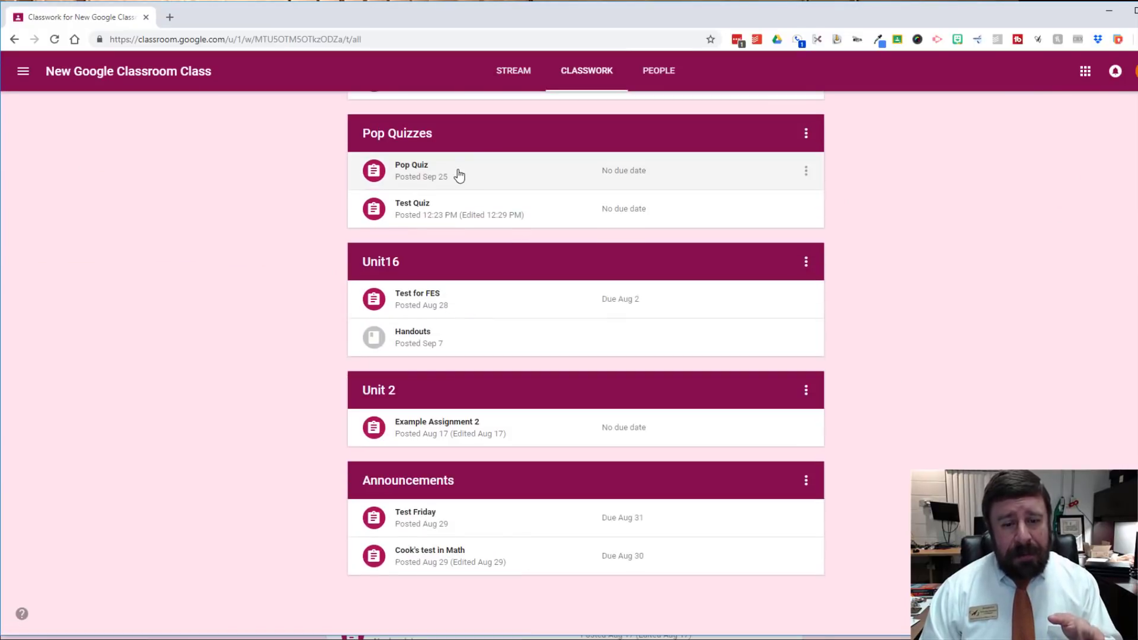
pyautogui.click(412, 208)
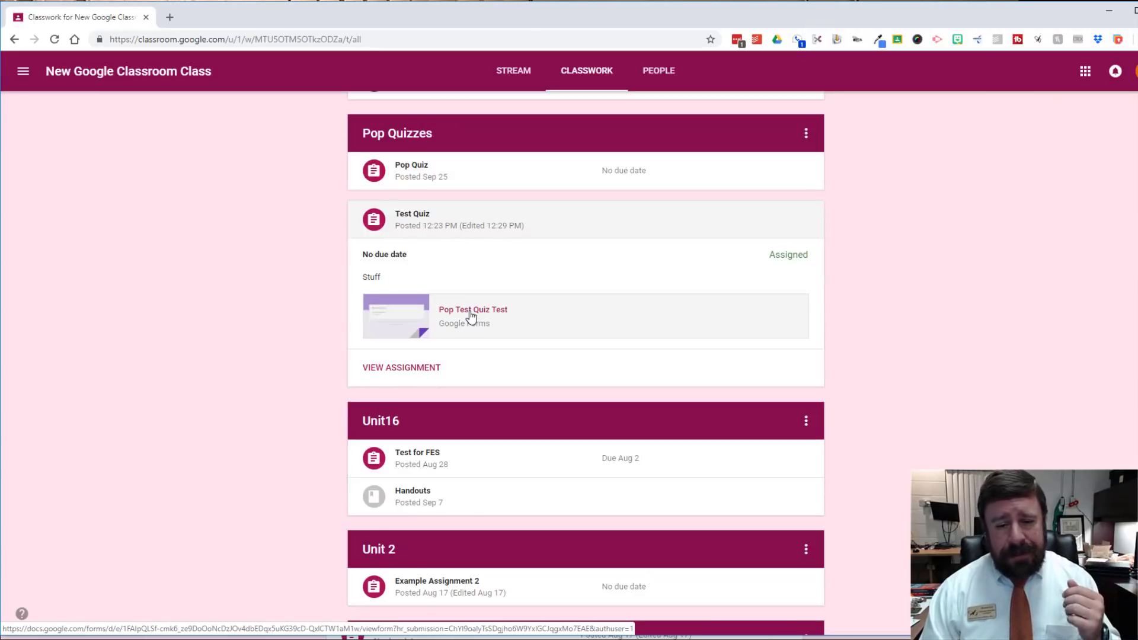
# Step: Open the Pop Test Quiz Test attachment and highlight the managed-Chromebook locked-mode message
pyautogui.click(472, 316)
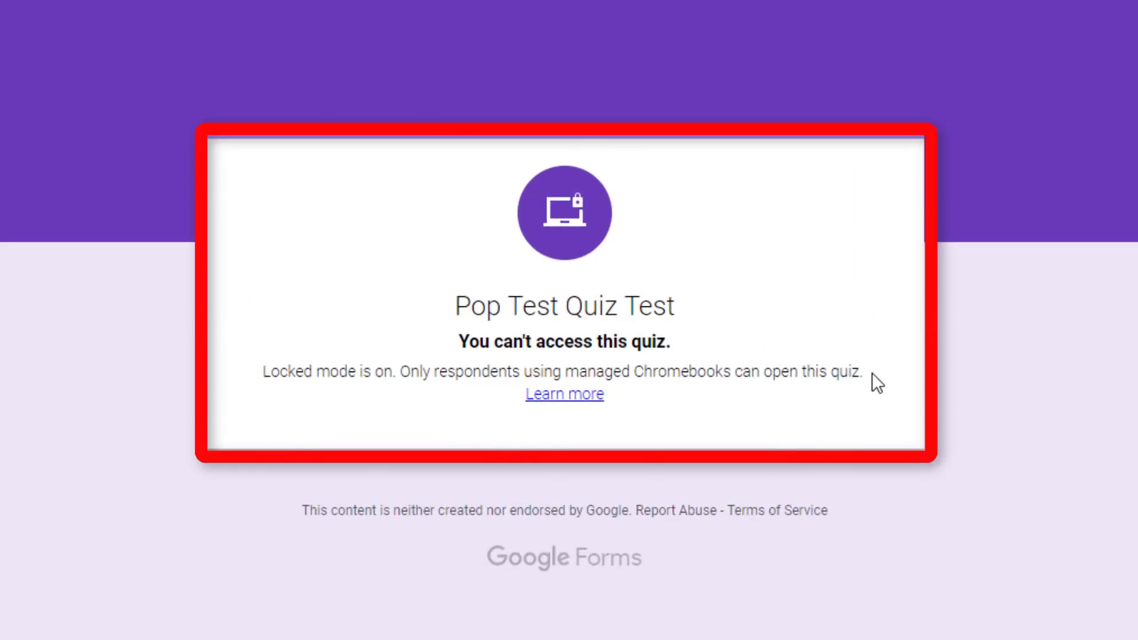
pyautogui.moveTo(266, 379); pyautogui.dragTo(390, 387)
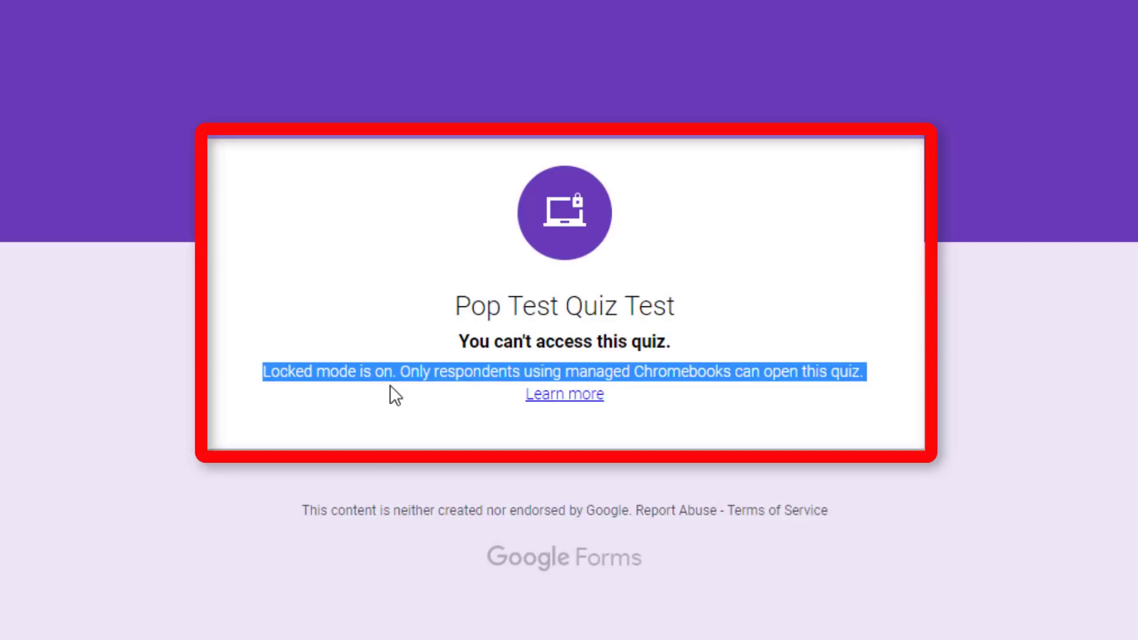